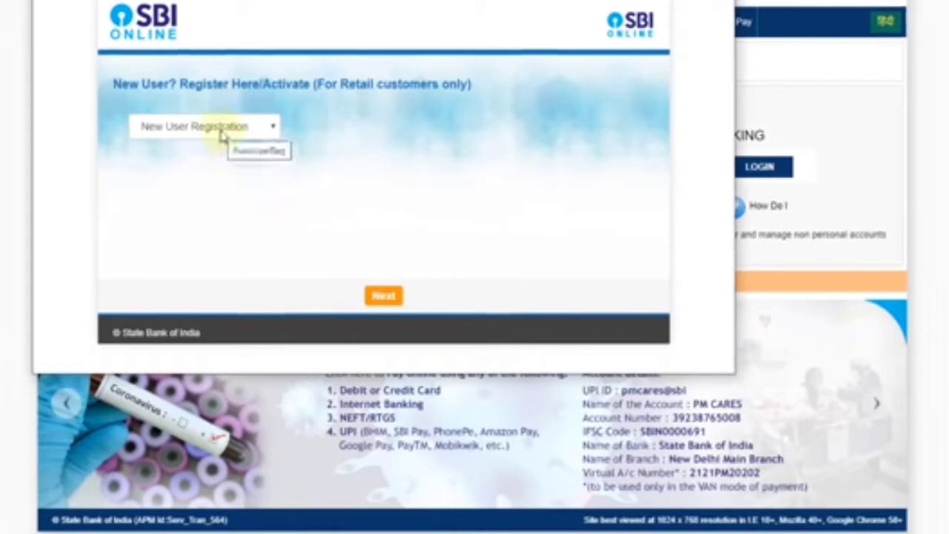
Keep 'New User Registration' as the registration type and continue to the form
left_click(222, 128)
left_click(223, 145)
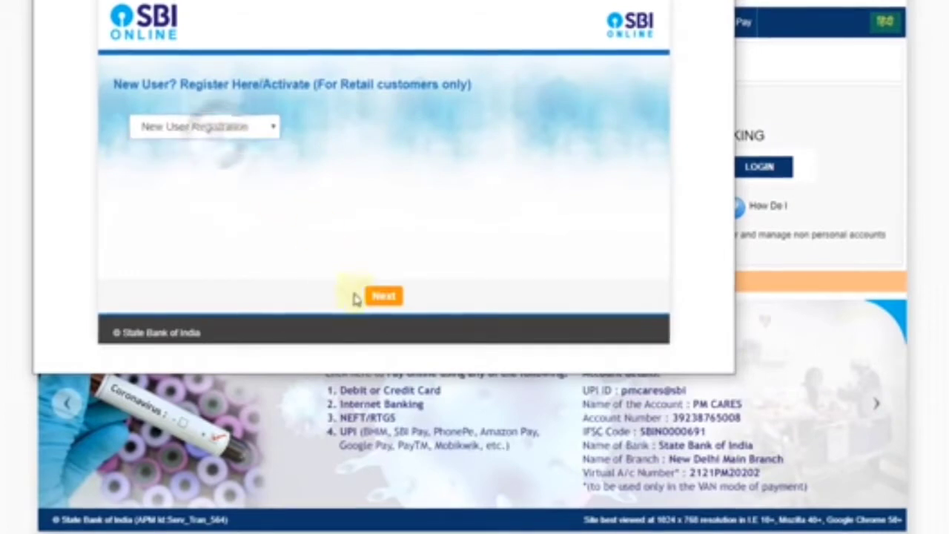
left_click(376, 299)
Set Country to India and Facility Required to Full Transaction Rights
left_click_drag(407, 372, 406, 512)
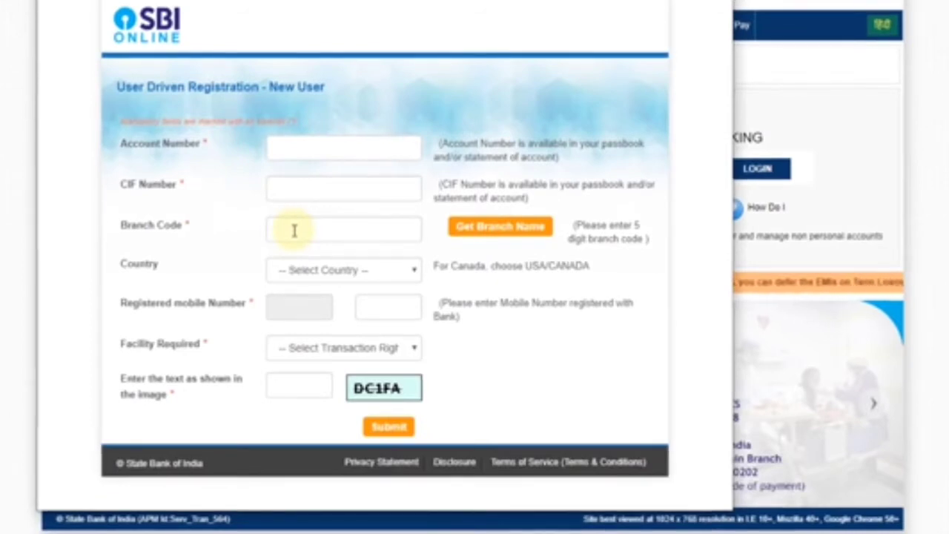
left_click(303, 271)
left_click(301, 304)
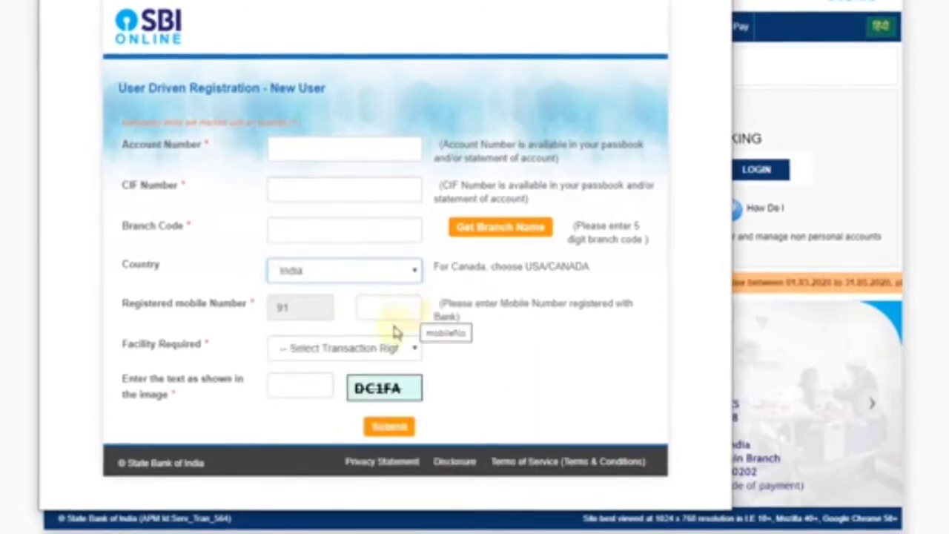
left_click(303, 357)
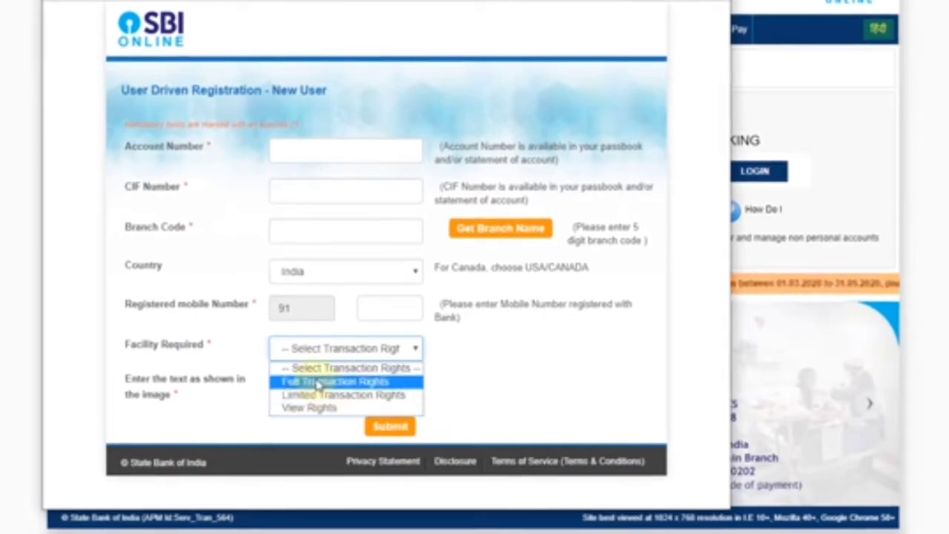
left_click(324, 382)
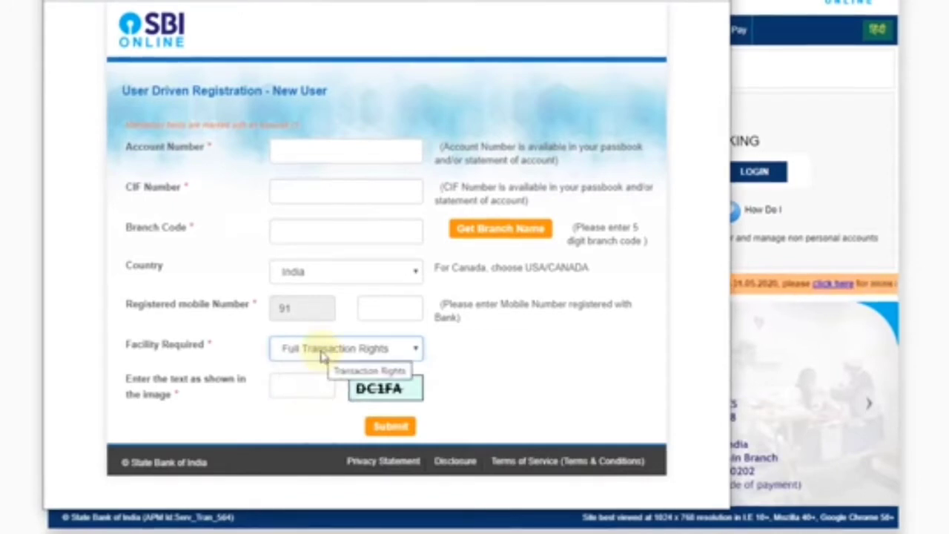
Enter the security image text and submit the registration form
left_click(320, 378)
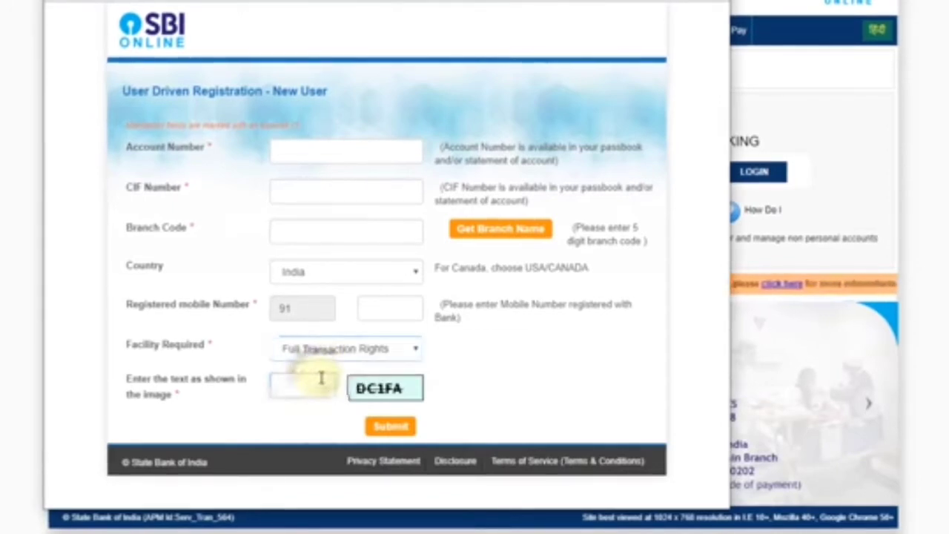
type("DC")
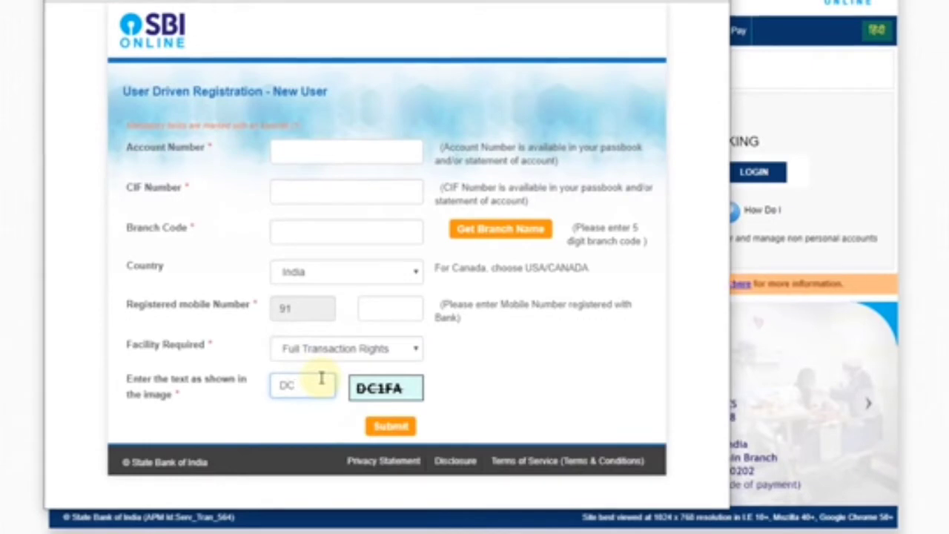
type("1FA")
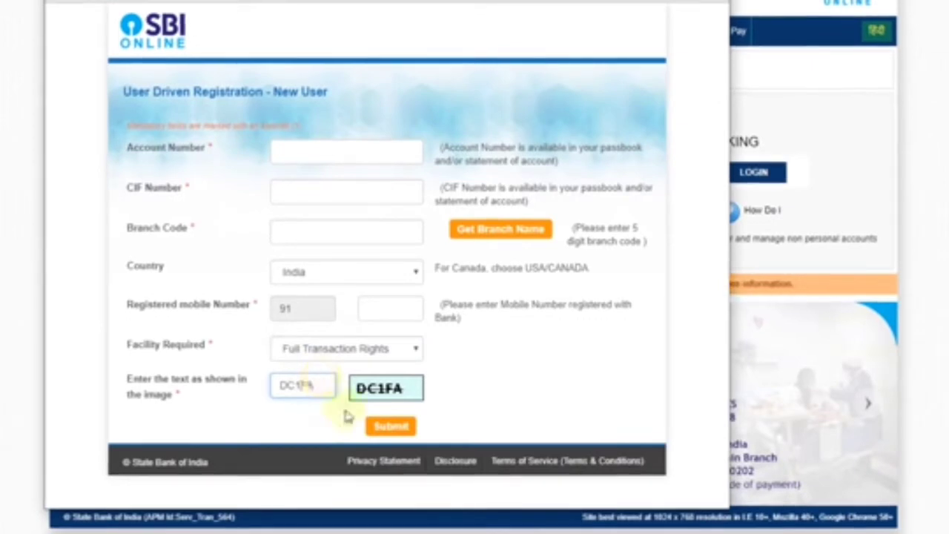
left_click(387, 427)
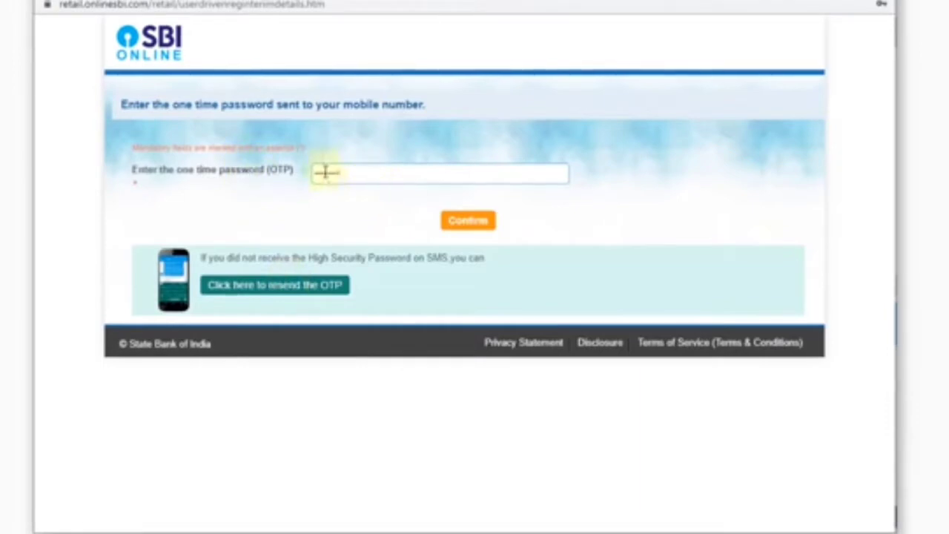
Confirm the one-time password and choose to register with the ATM card
left_click(468, 221)
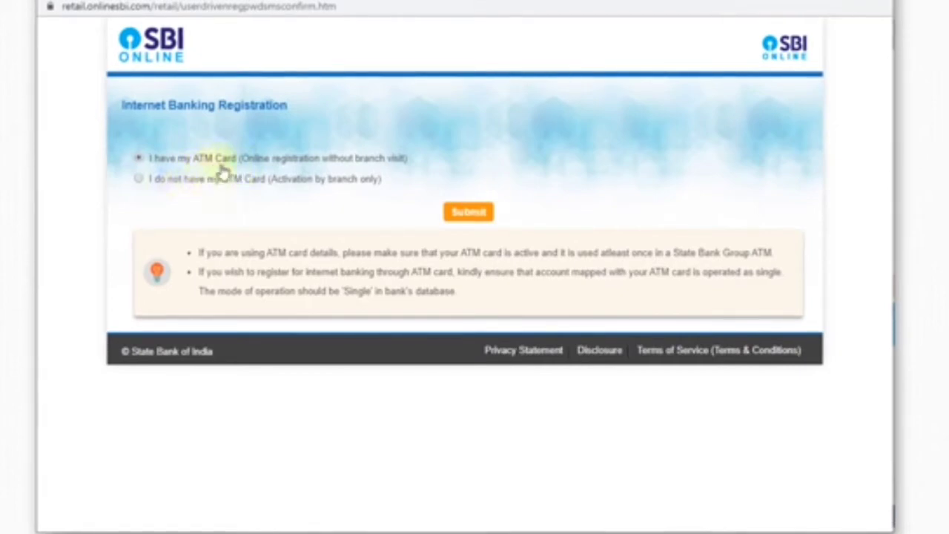
left_click(467, 213)
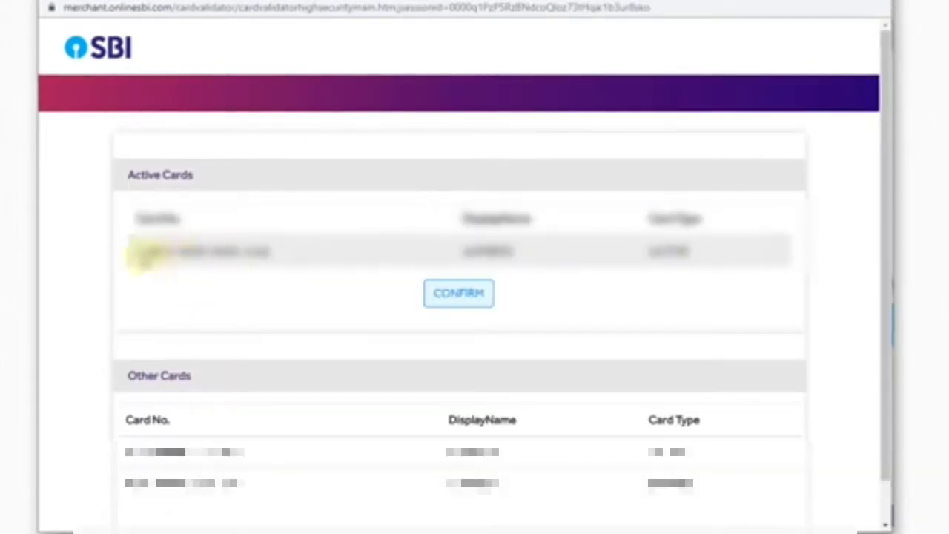
Confirm the active debit card, enter the captcha text and proceed with validation
left_click(466, 296)
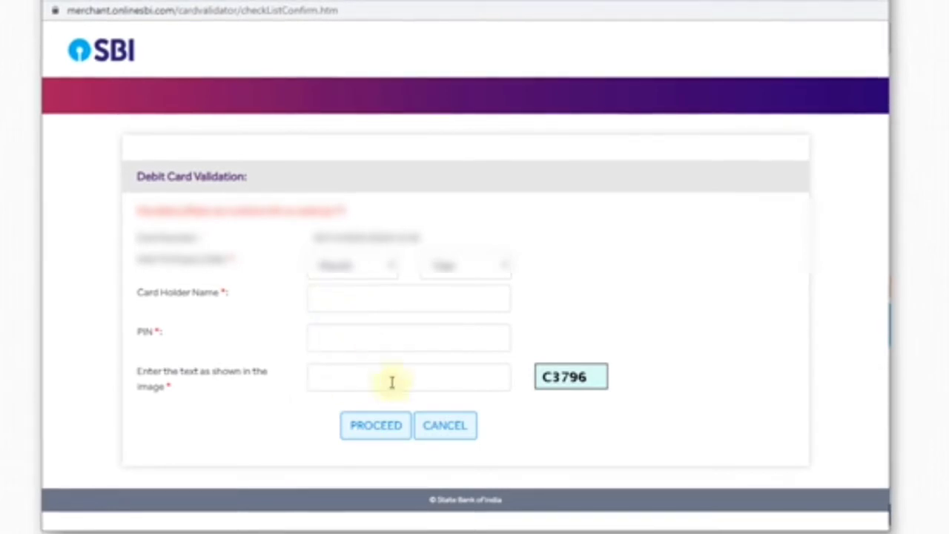
left_click(469, 383)
type("C")
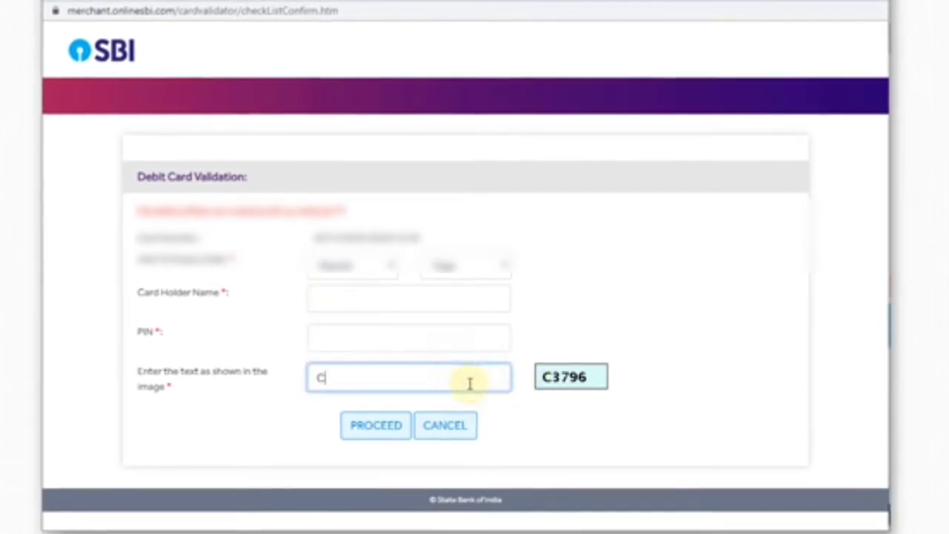
type("3796")
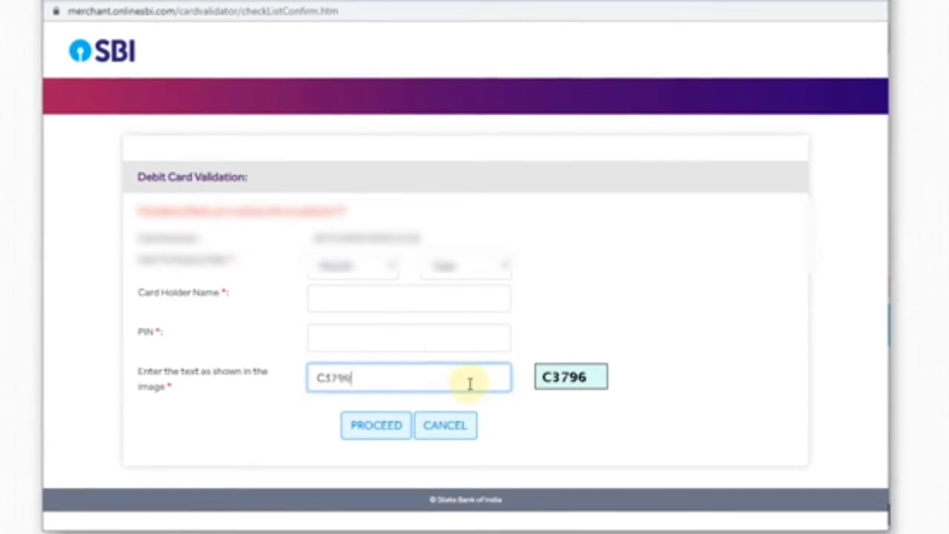
left_click(373, 429)
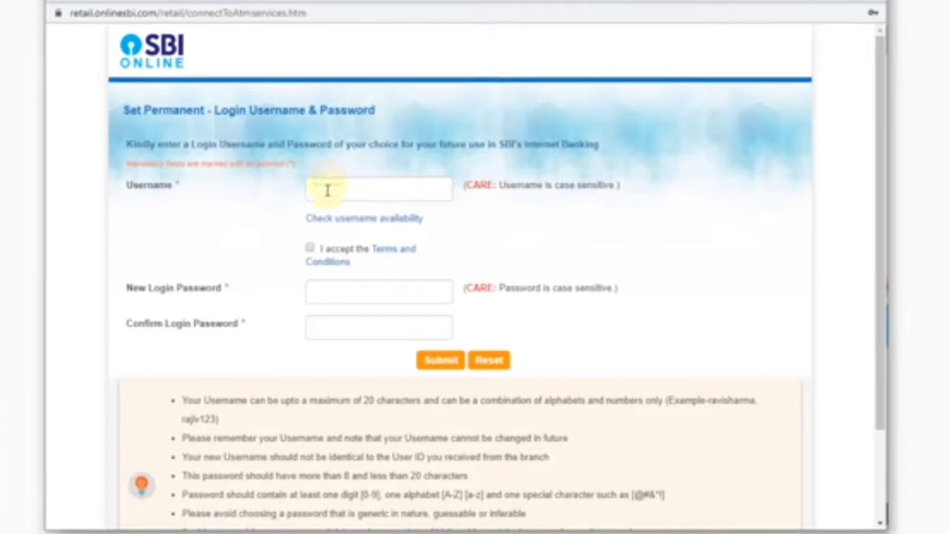
Enter the chosen login username and check that it is available
left_click(327, 191)
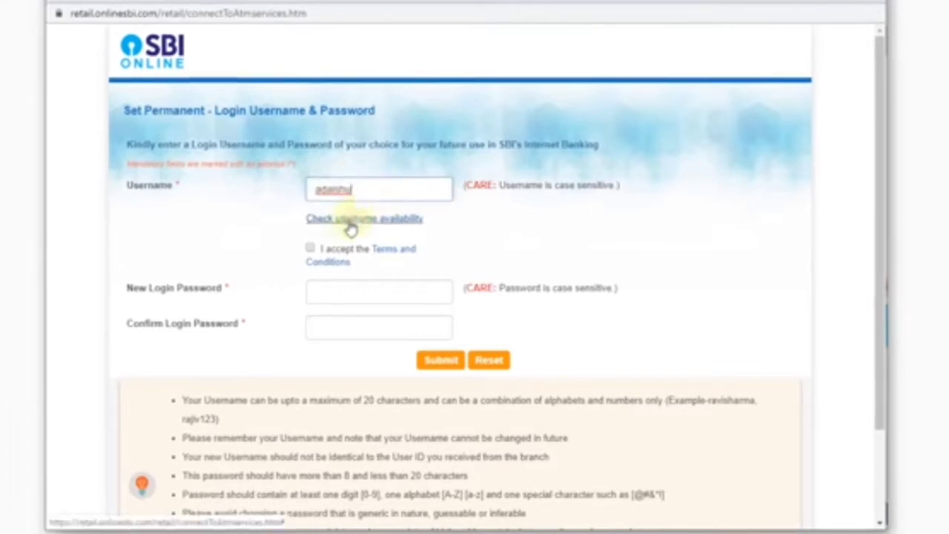
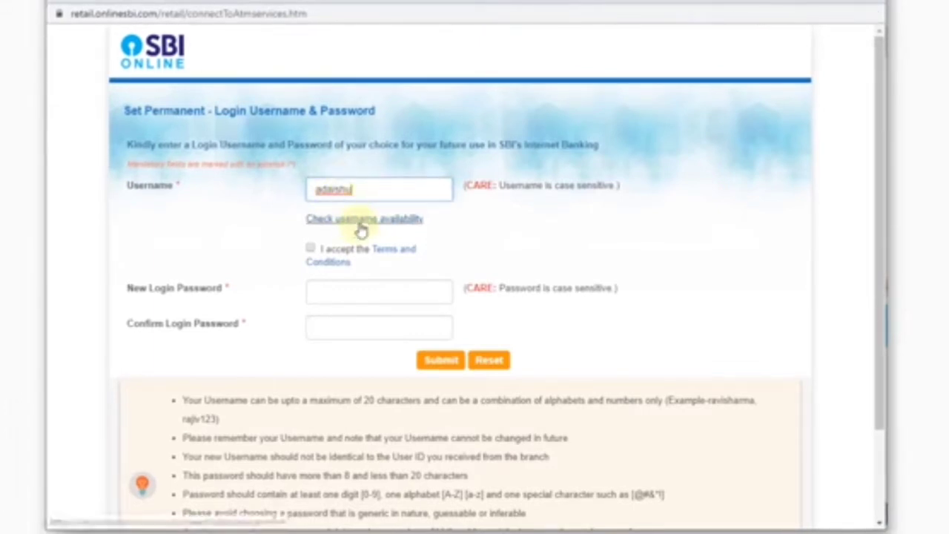
left_click(361, 225)
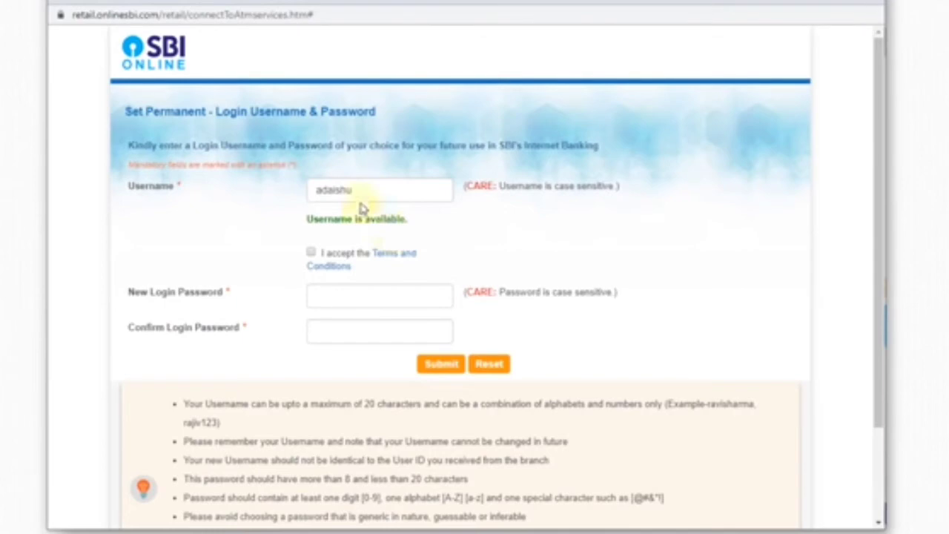
Paste the login password twice, accept the terms, and submit the registration
left_click(323, 293)
key("ctrl+v")
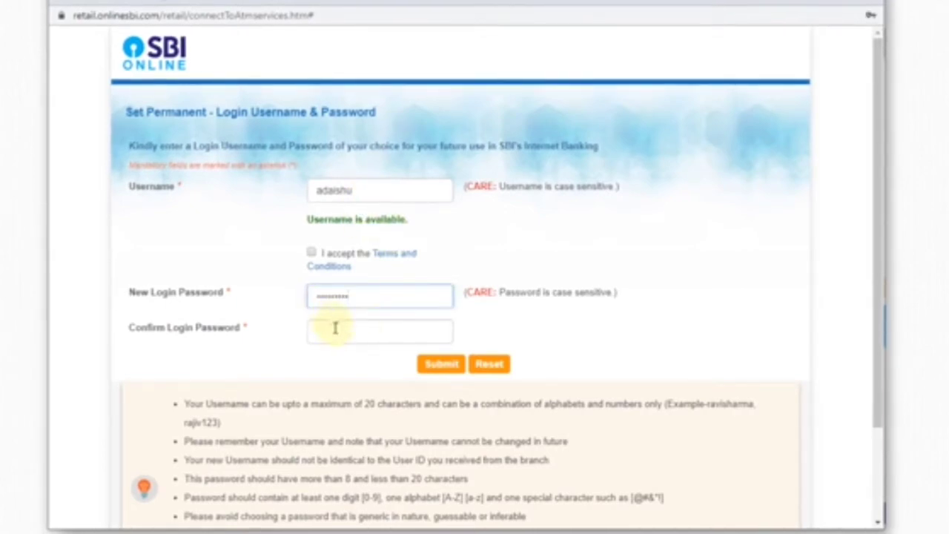
left_click(335, 329)
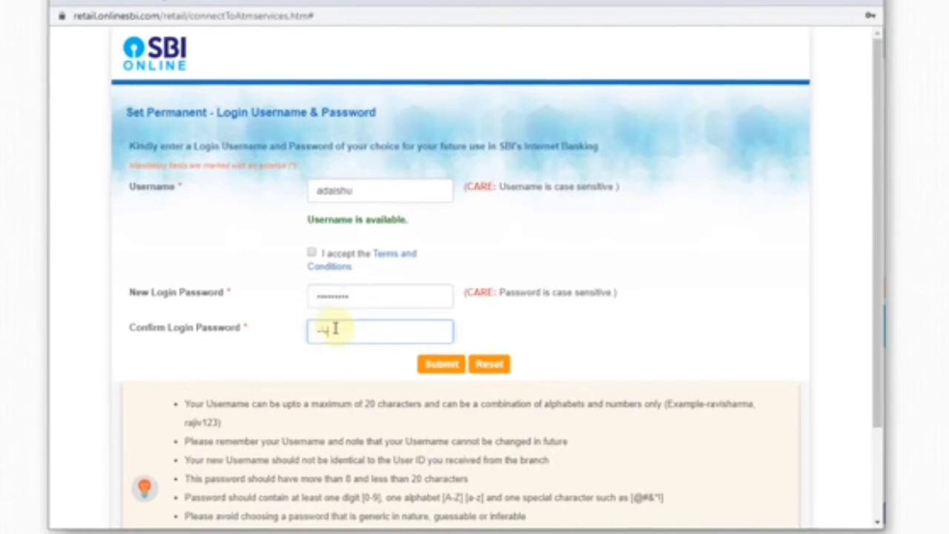
key("ctrl+v")
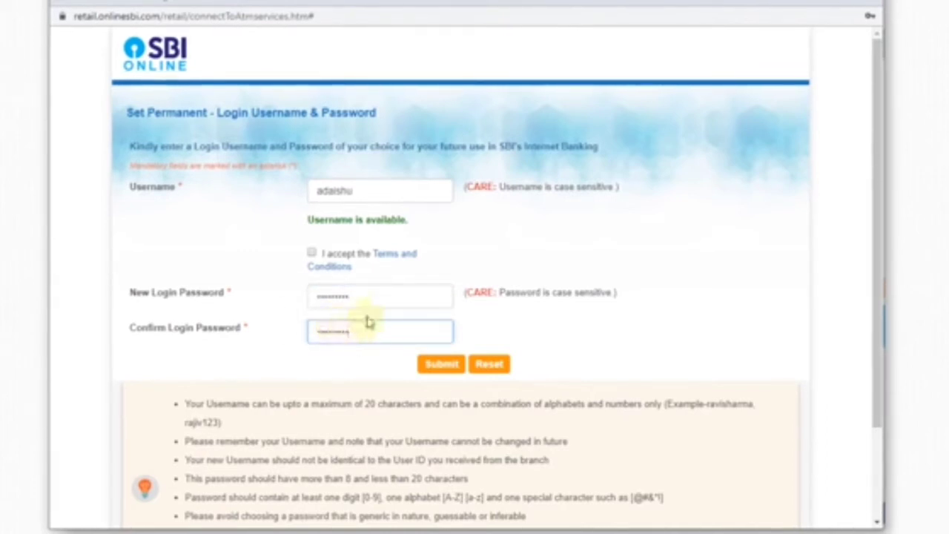
left_click(312, 252)
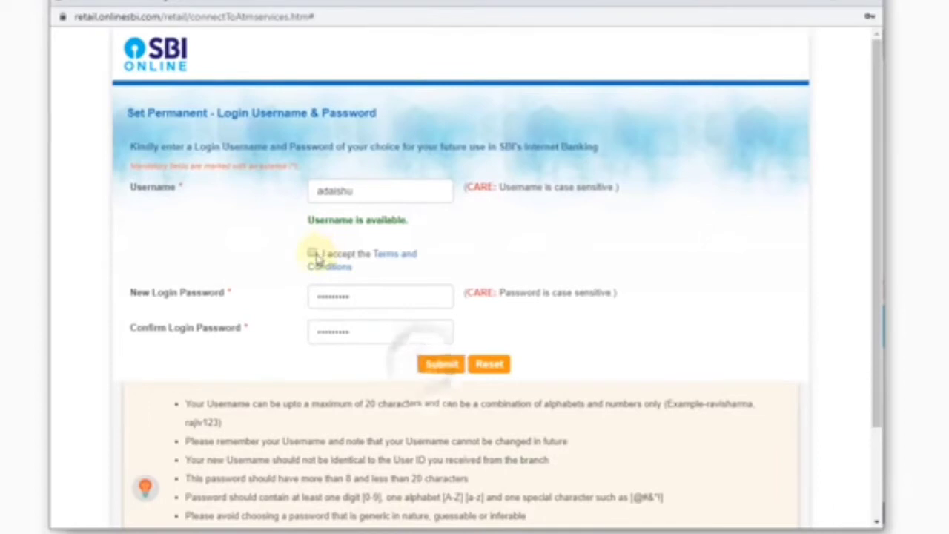
left_click(449, 374)
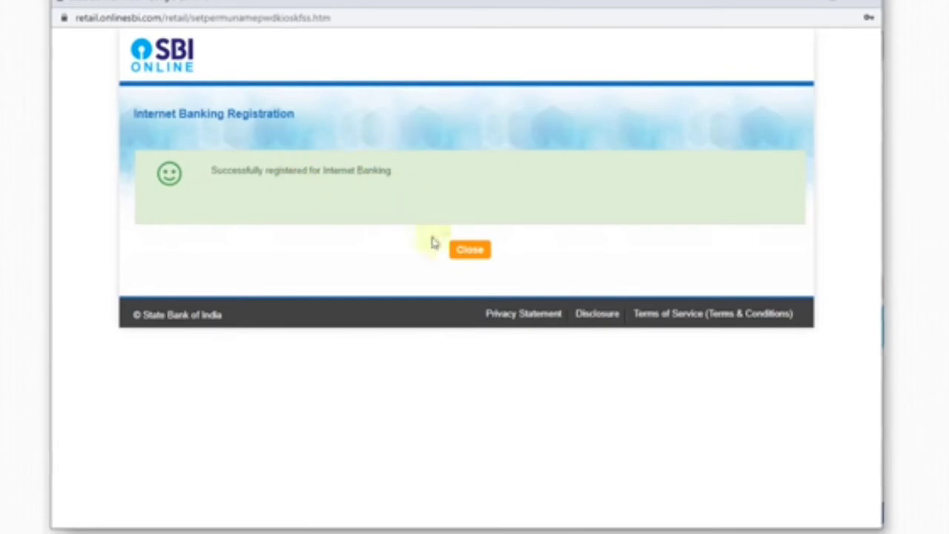
Log in to personal banking using the saved credentials and the captcha text
left_click(468, 252)
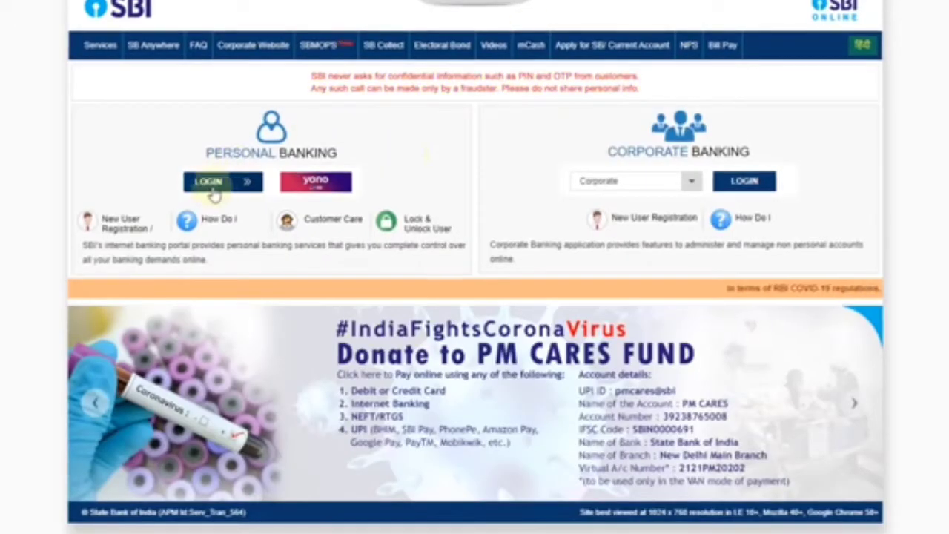
left_click(214, 182)
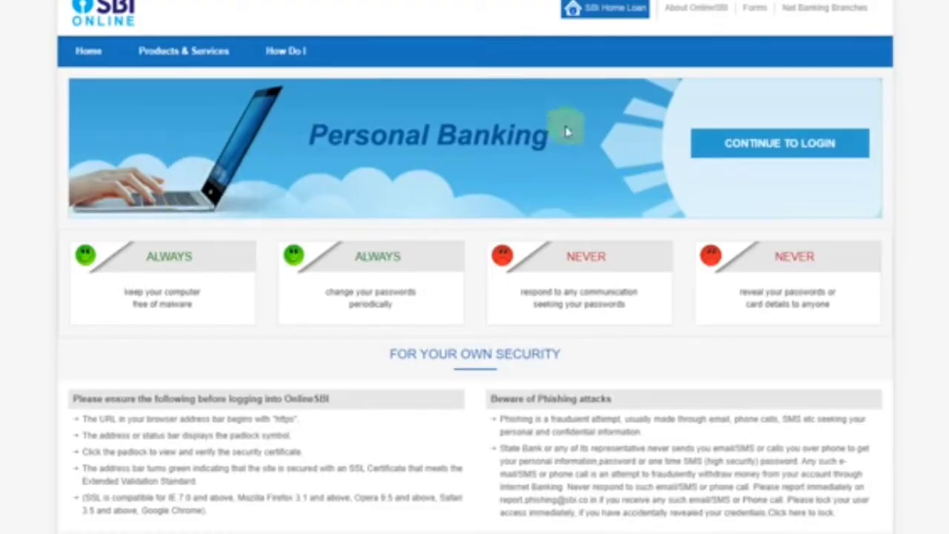
left_click(769, 152)
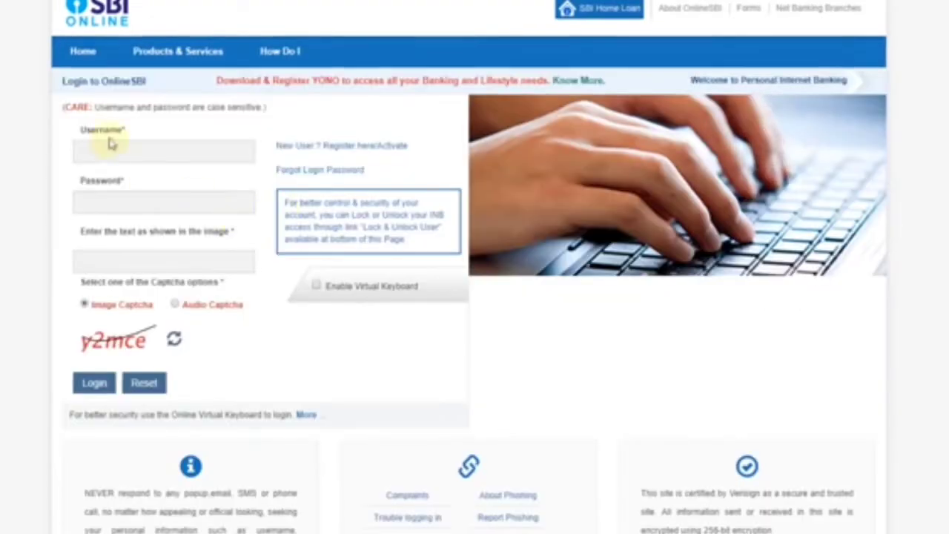
left_click(119, 203)
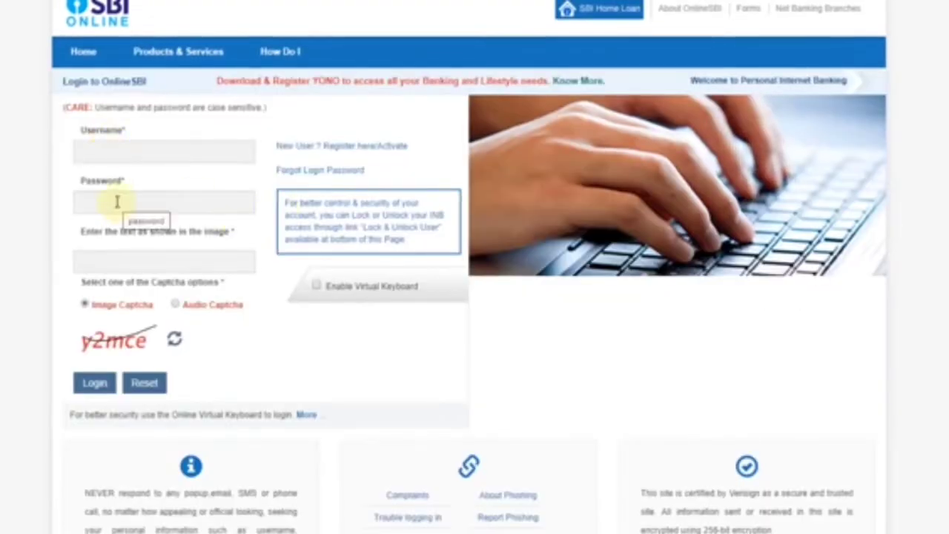
left_click(139, 217)
left_click(127, 261)
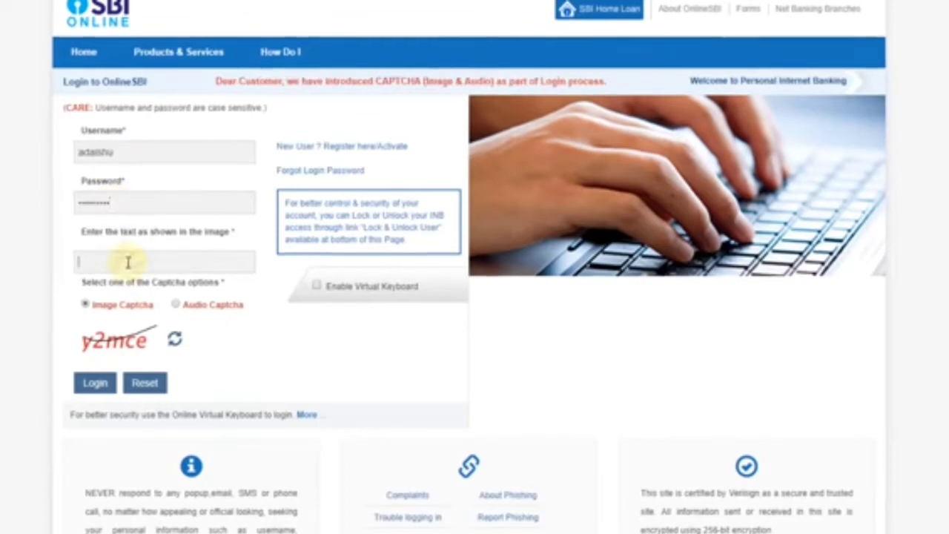
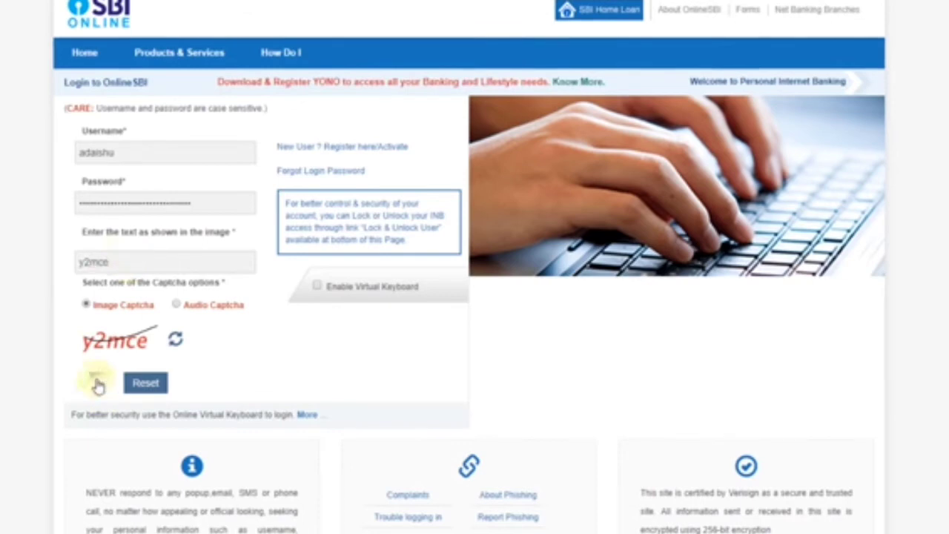
left_click(97, 382)
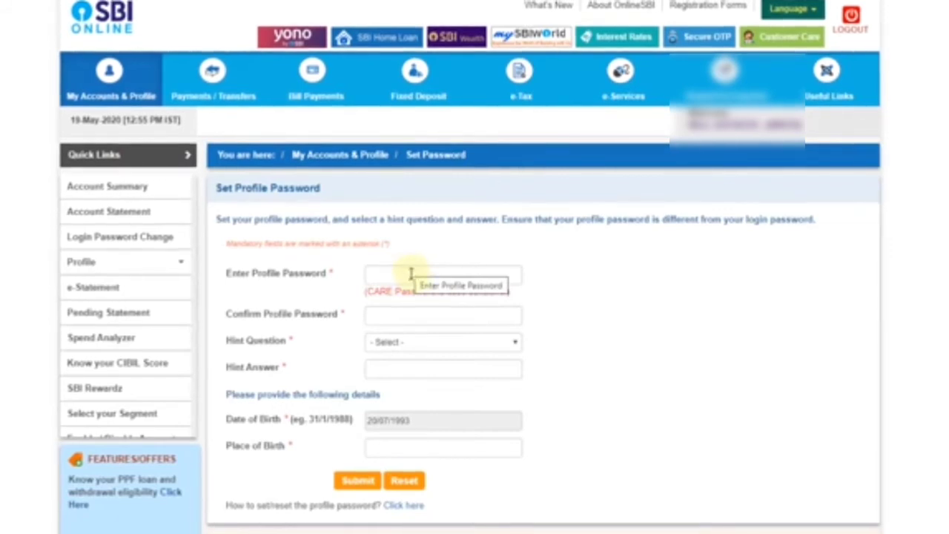
Paste the new profile password into both the password and confirmation fields
left_click(410, 275)
key("ctrl+v")
left_click(431, 319)
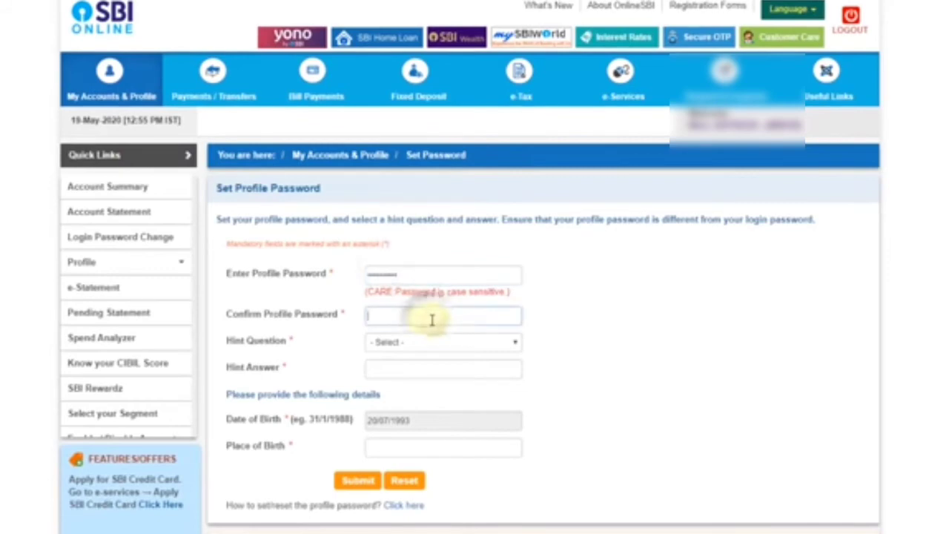
key("ctrl+v")
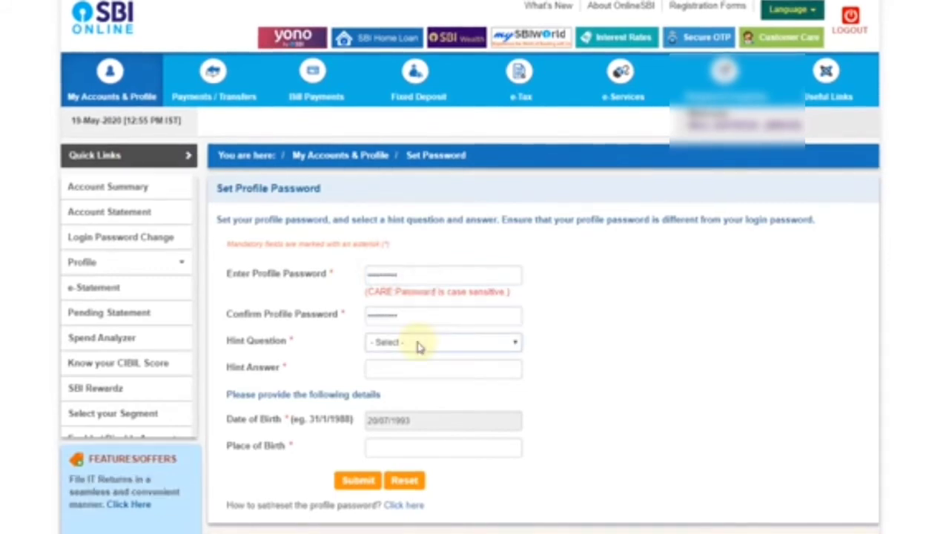
Choose the spouse-meeting hint question, fill hint answer and place of birth, and submit
left_click(419, 345)
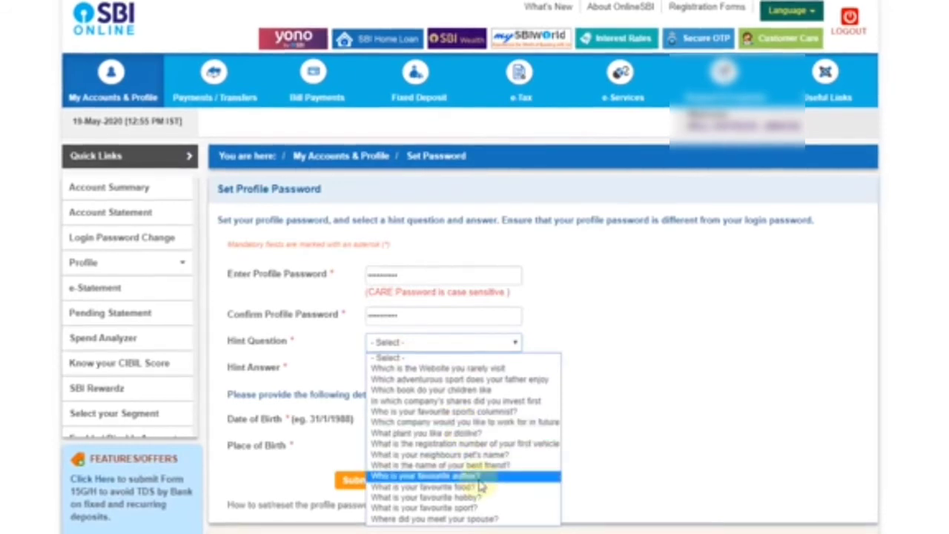
left_click(433, 518)
left_click(396, 370)
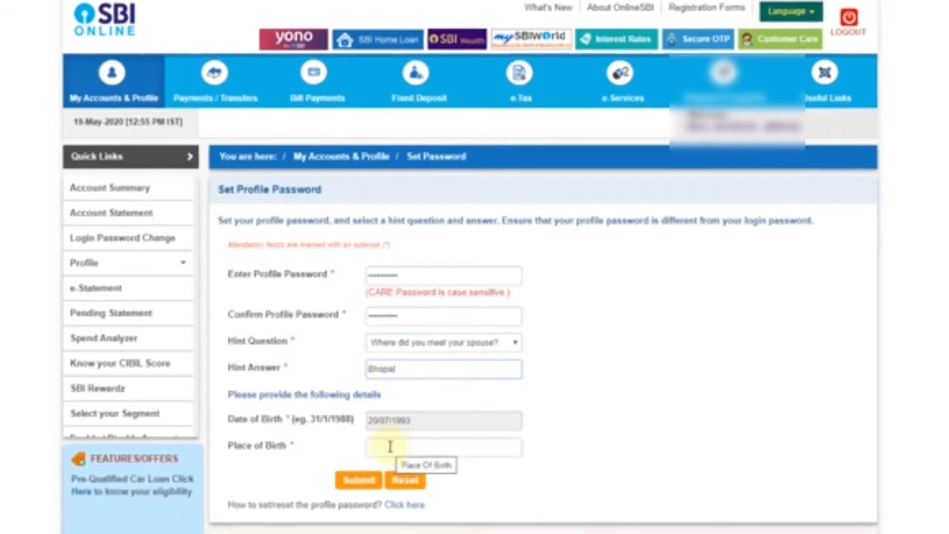
left_click(390, 445)
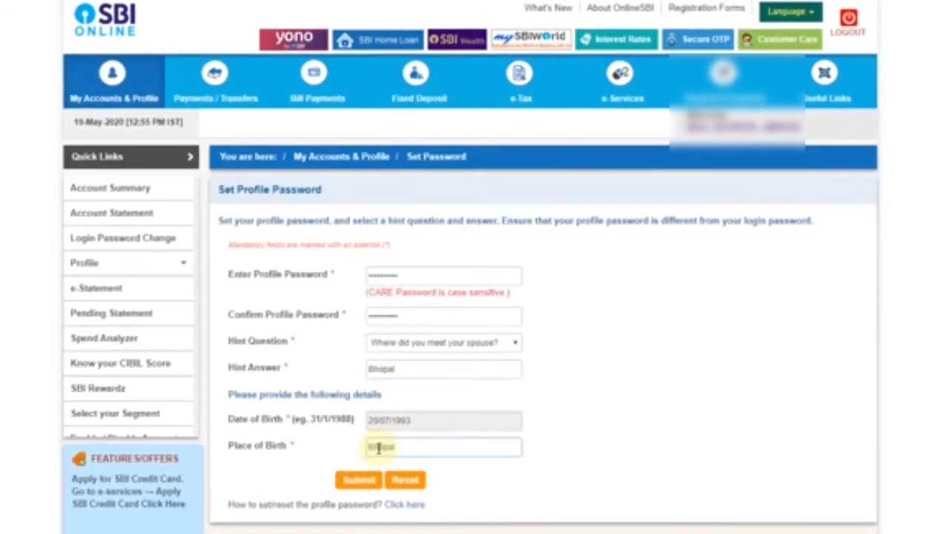
left_click(358, 481)
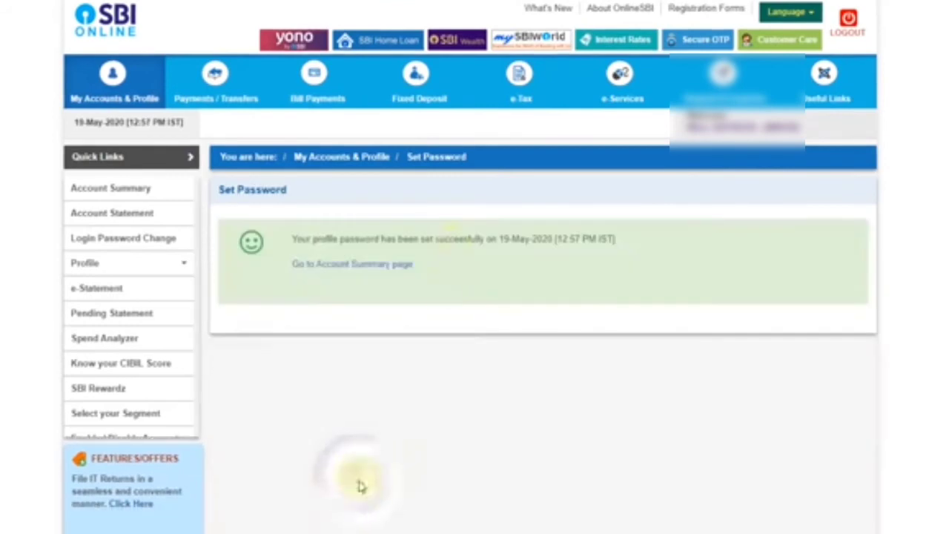
left_click(404, 263)
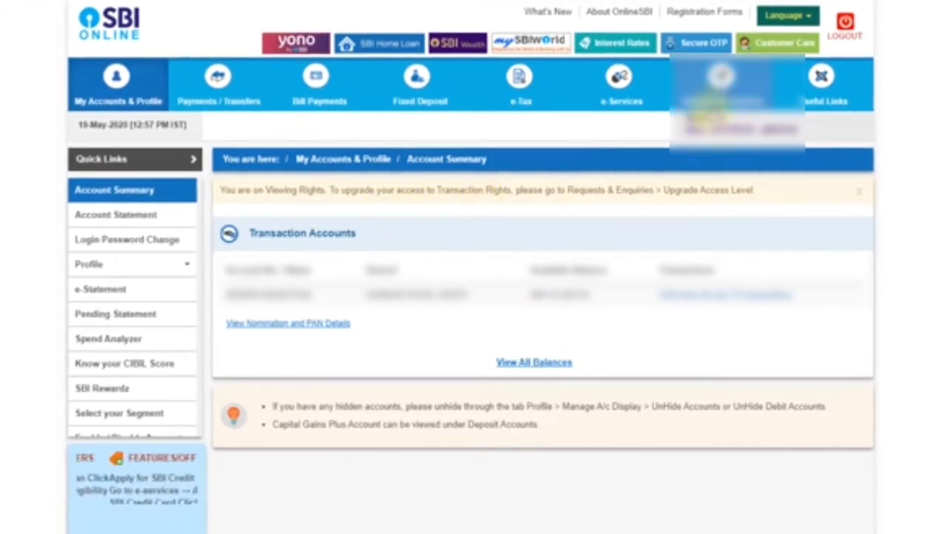
Request a Full Transaction Rights access upgrade for the account, confirming with the OTP
mouse_move(721, 104)
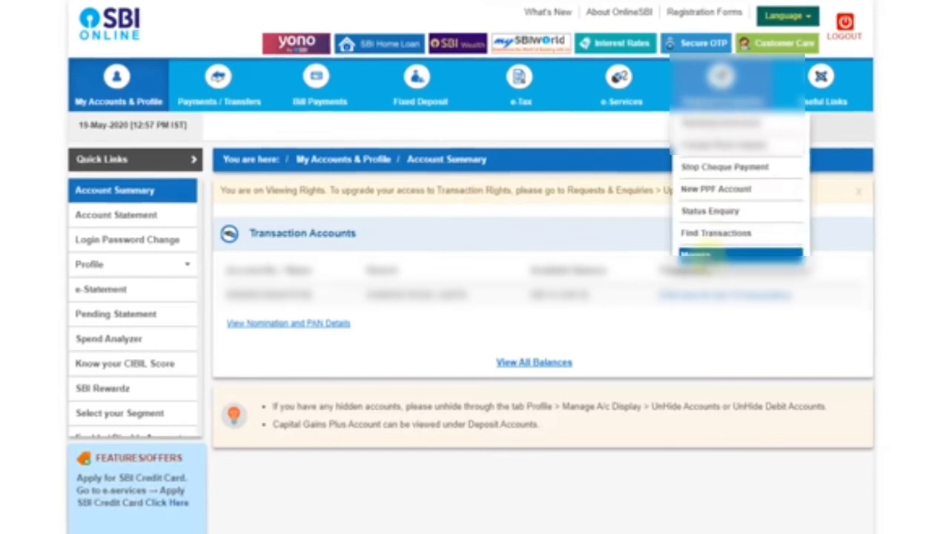
left_click(700, 256)
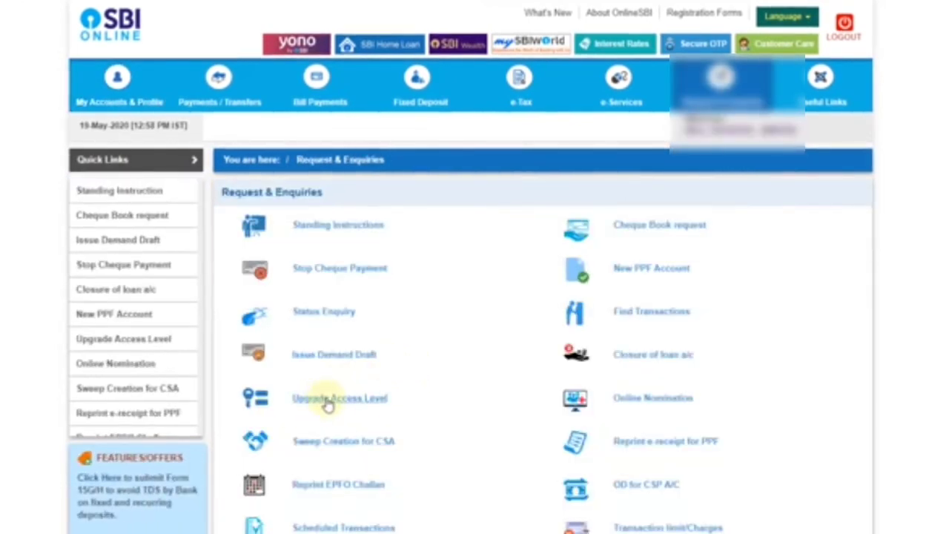
left_click(328, 401)
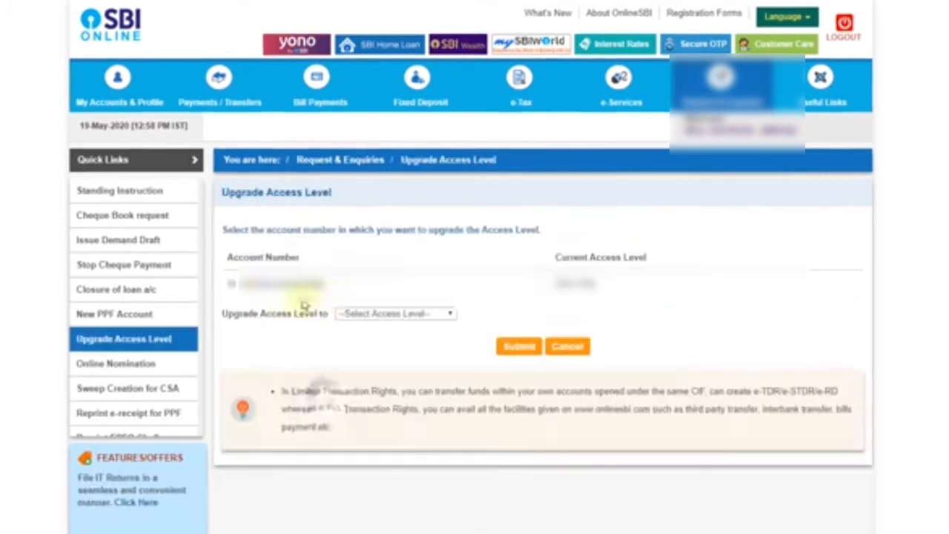
left_click(230, 283)
left_click(374, 312)
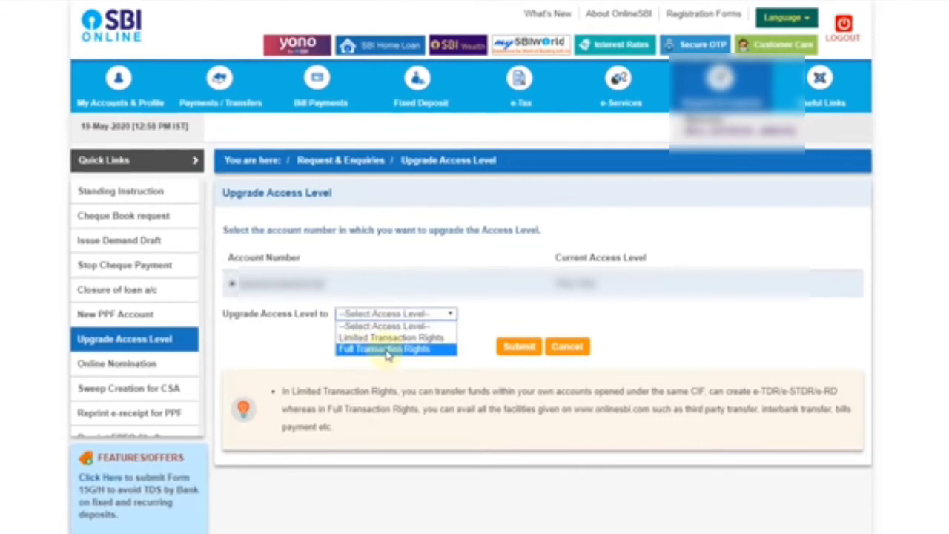
left_click(385, 349)
left_click(512, 347)
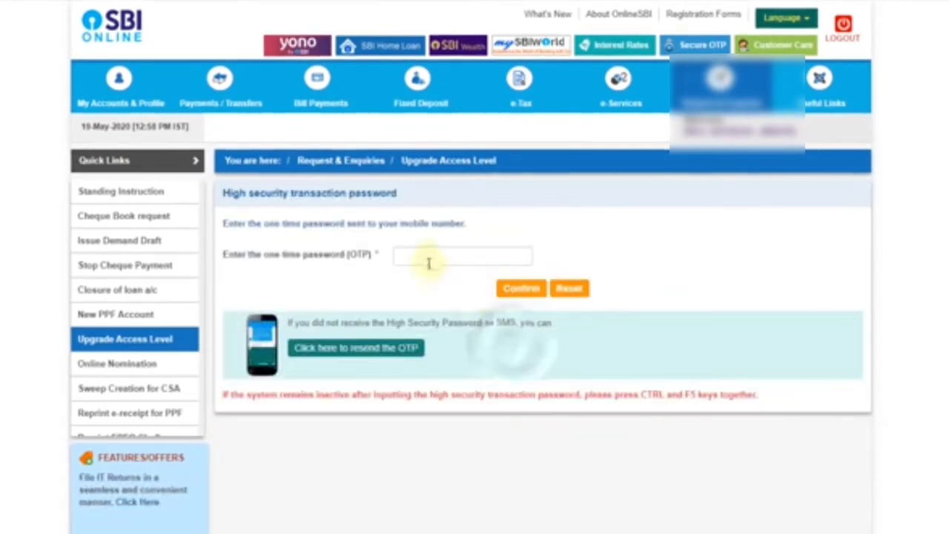
left_click(434, 256)
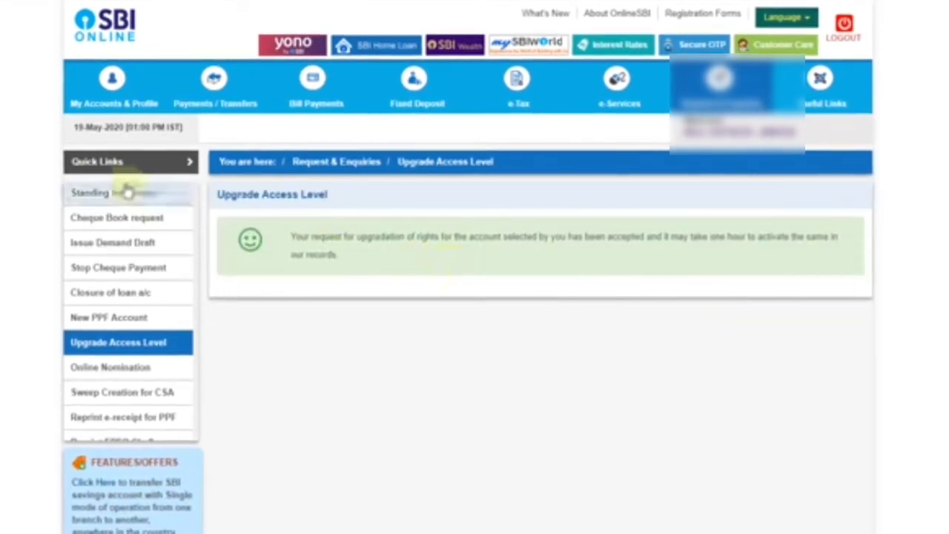
left_click(112, 92)
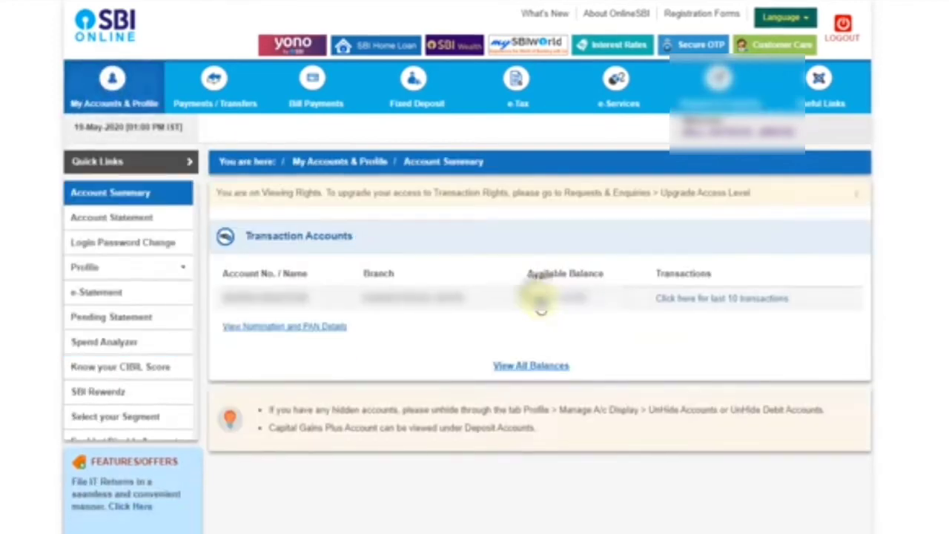
Display and scroll through the account's last 10 transactions
left_click(700, 305)
scroll(722, 352, "down", 5)
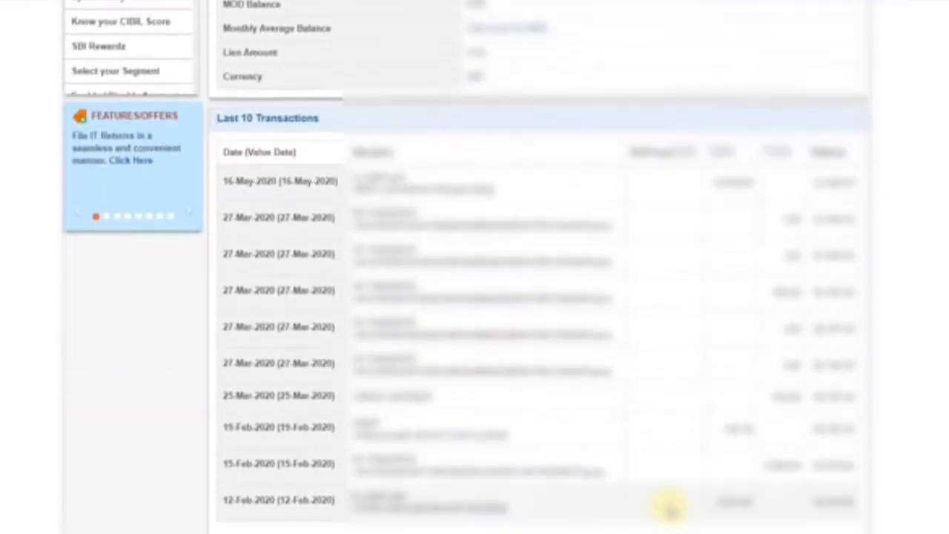
scroll(670, 504, "up", 3)
mouse_move(158, 274)
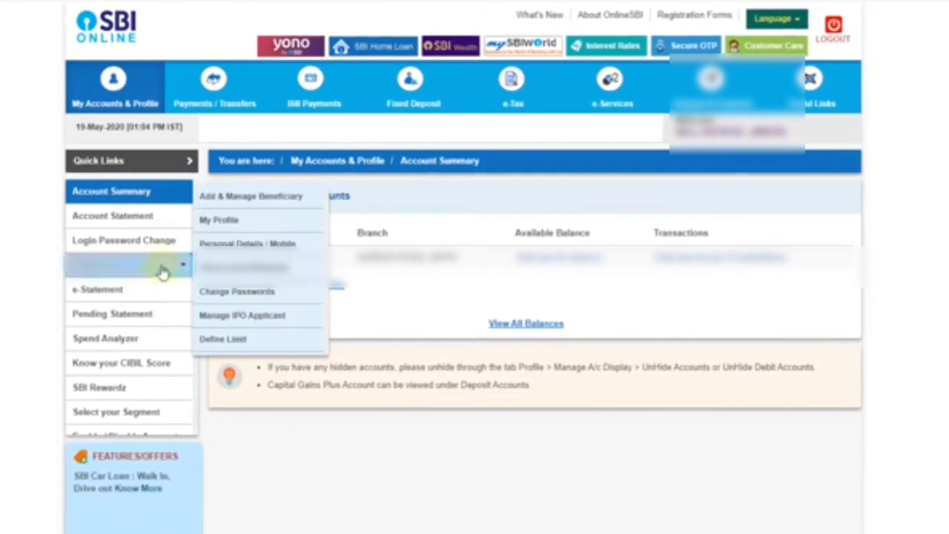
Unlock My Profile details with the profile password, then switch to My Accounts
left_click(241, 221)
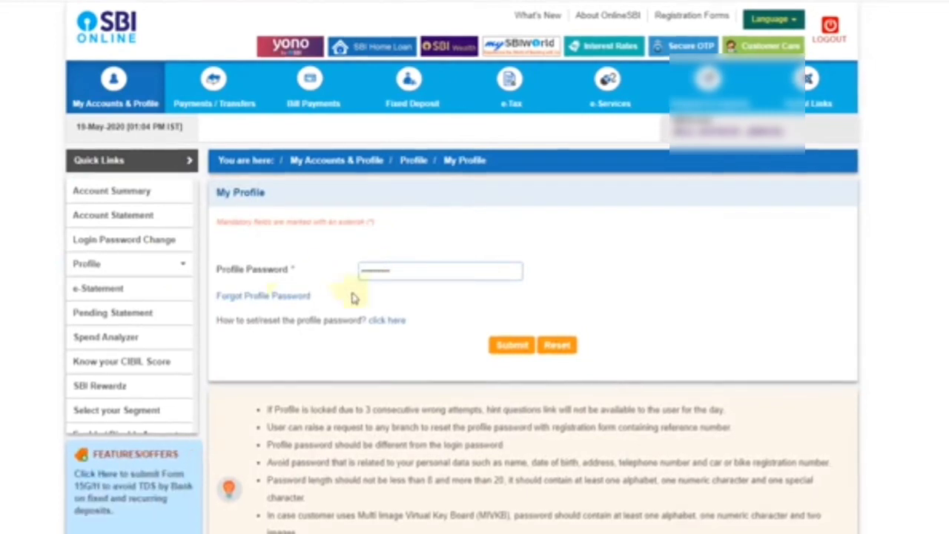
left_click(501, 347)
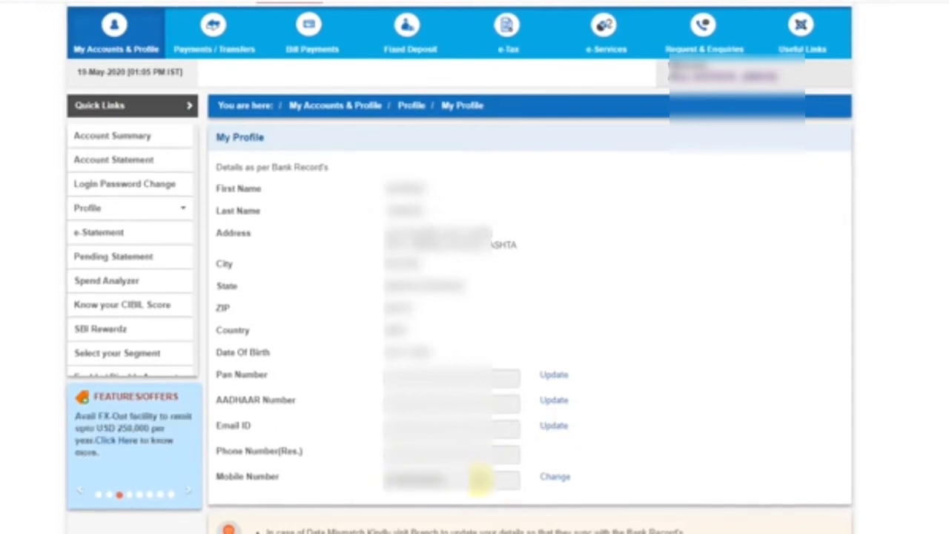
left_click(554, 476)
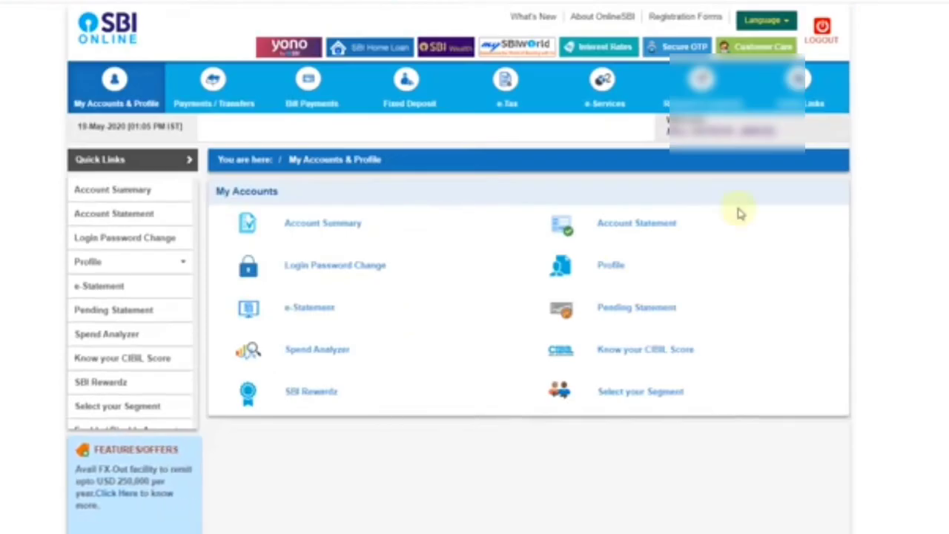